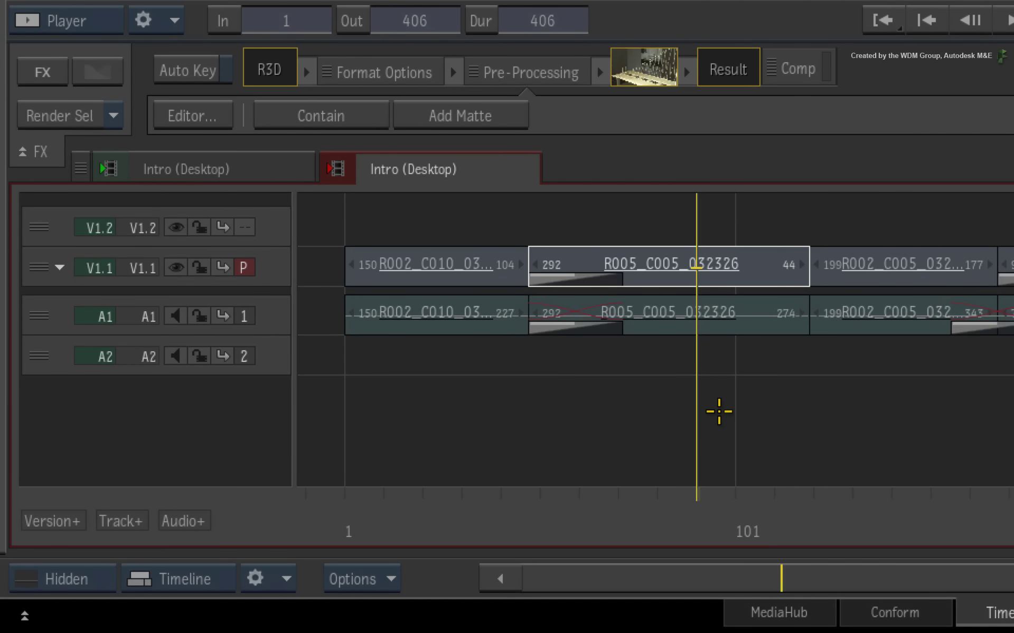
# Park the timeline positioner at frame 104, over the R005_C005_032326 segment, leaving no segments selected.
pyautogui.moveTo(708, 496); pyautogui.dragTo(751, 455)
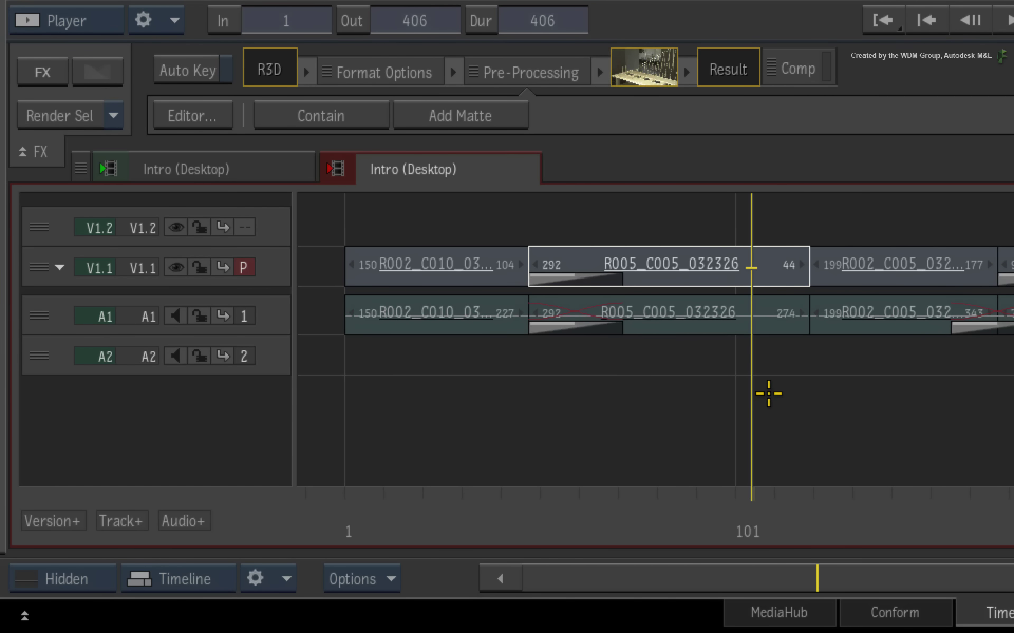
pyautogui.click(766, 266)
pyautogui.keyDown('ctrl'); pyautogui.click(959, 261); pyautogui.keyUp('ctrl')
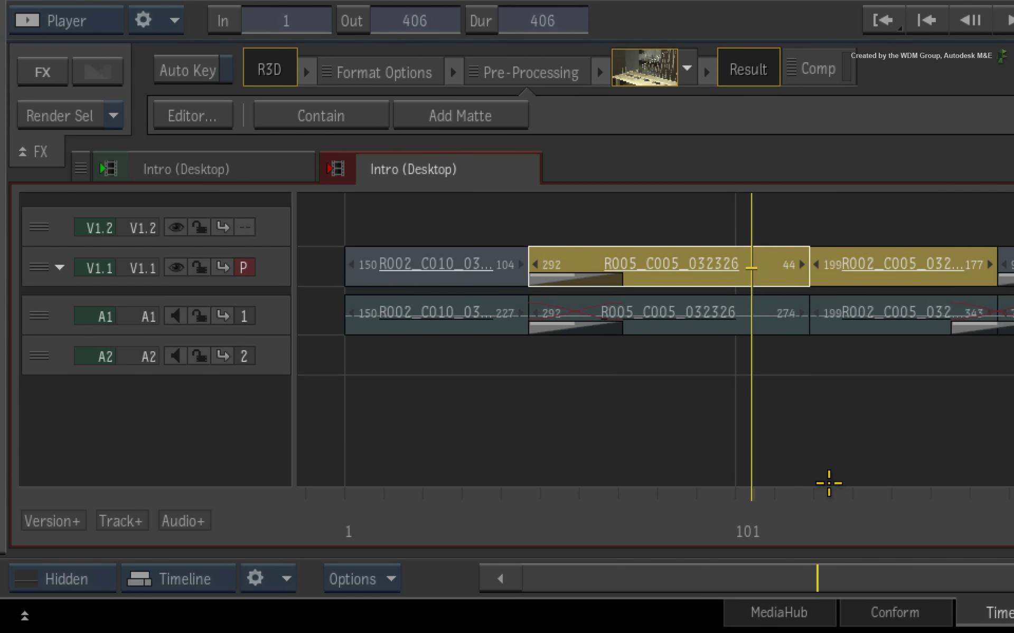
pyautogui.click(825, 464)
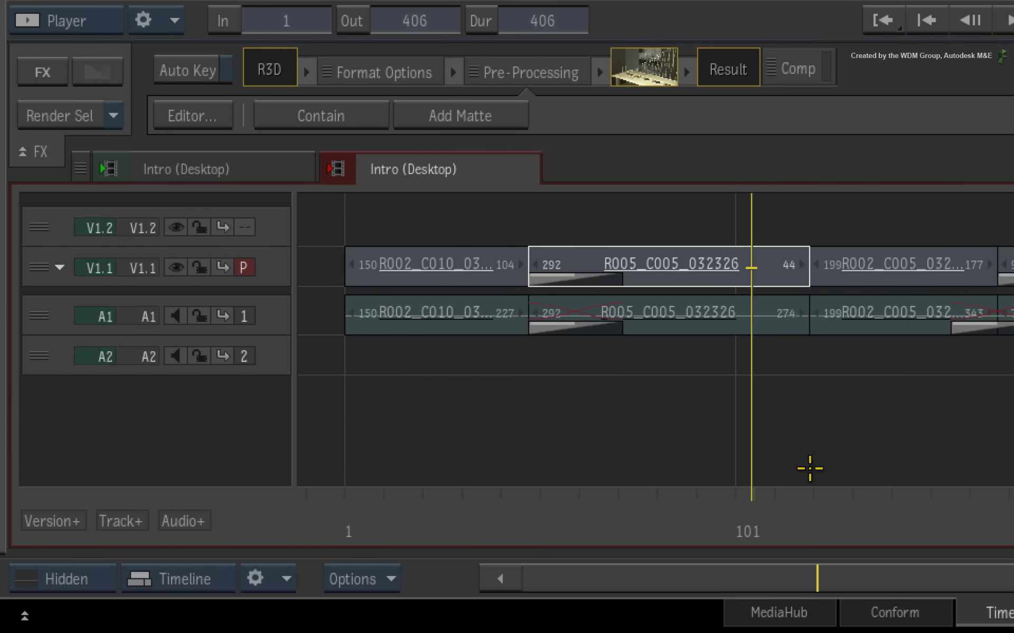
pyautogui.click(679, 513)
pyautogui.moveTo(632, 515); pyautogui.dragTo(746, 505)
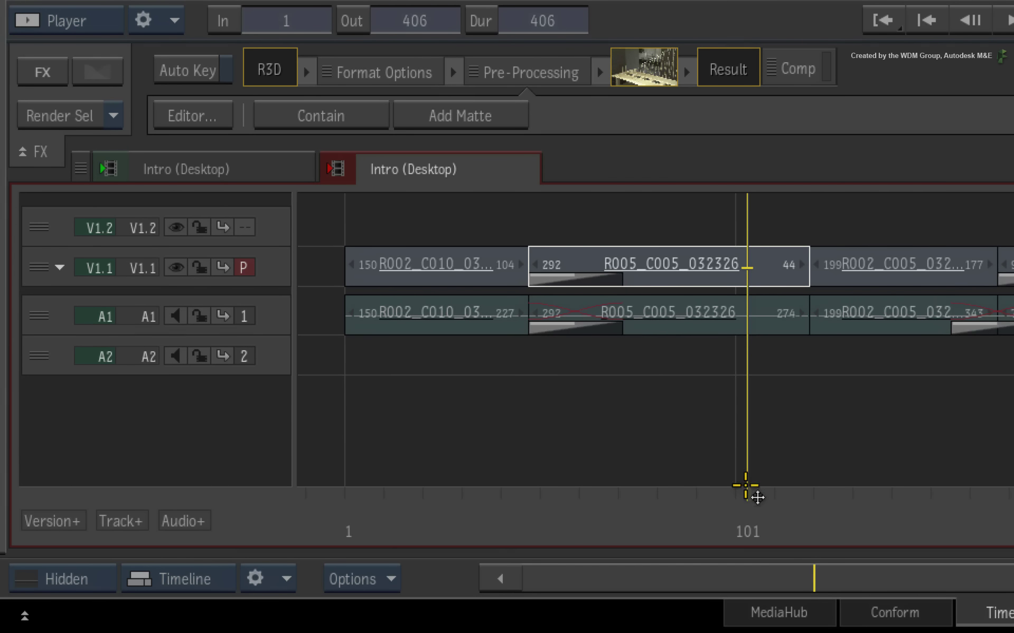
# Open the video effects ribbon to view the effects available for the R005_C005_032326 segment.
pyautogui.click(64, 77)
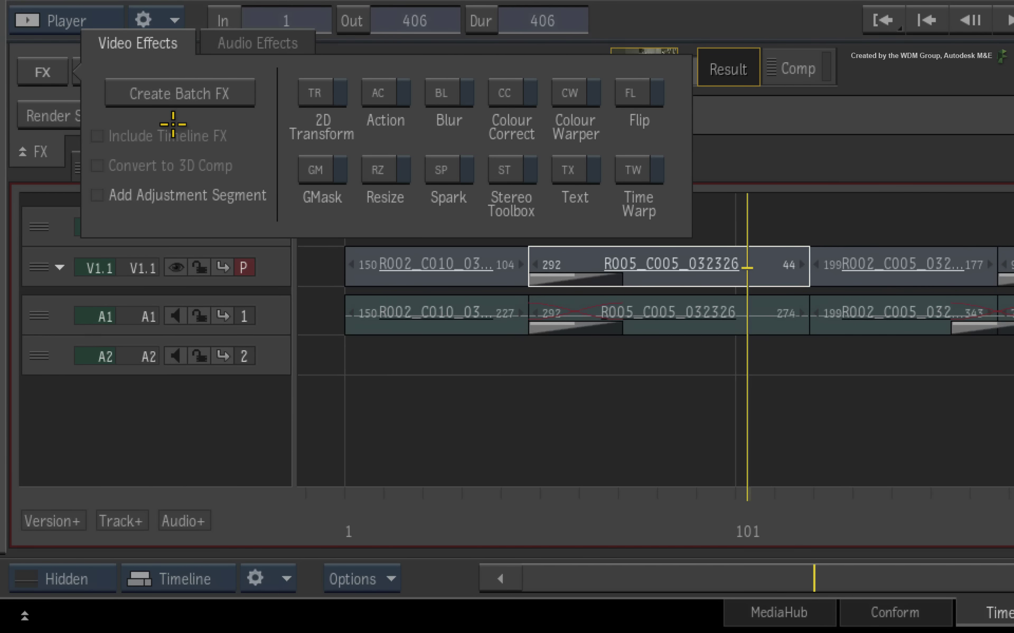
pyautogui.click(813, 440)
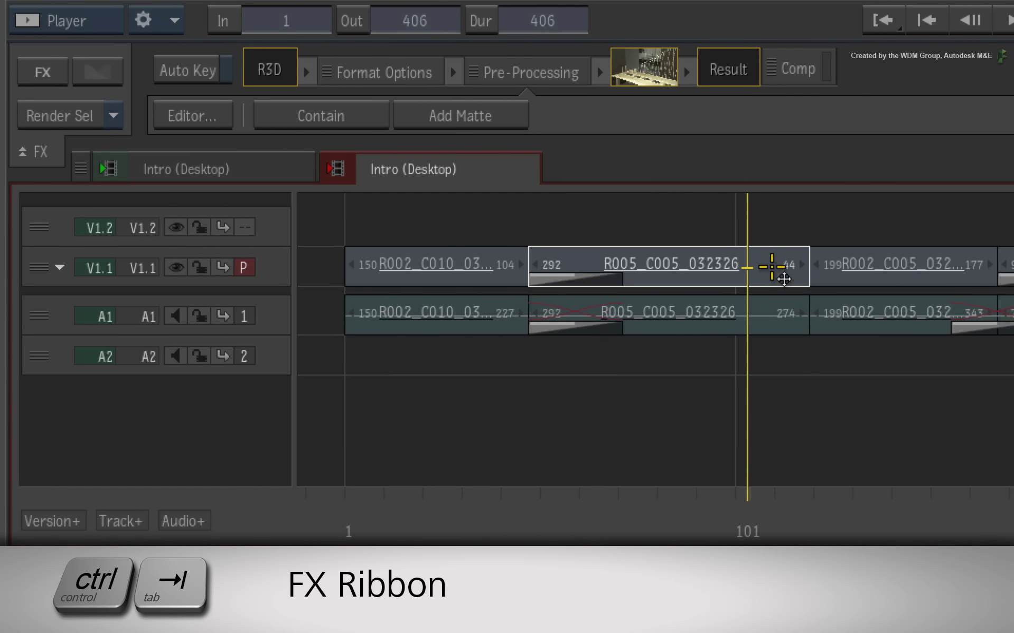
pyautogui.hotkey('ctrl', 'Tab')
pyautogui.hotkey('ctrl', 'Tab')
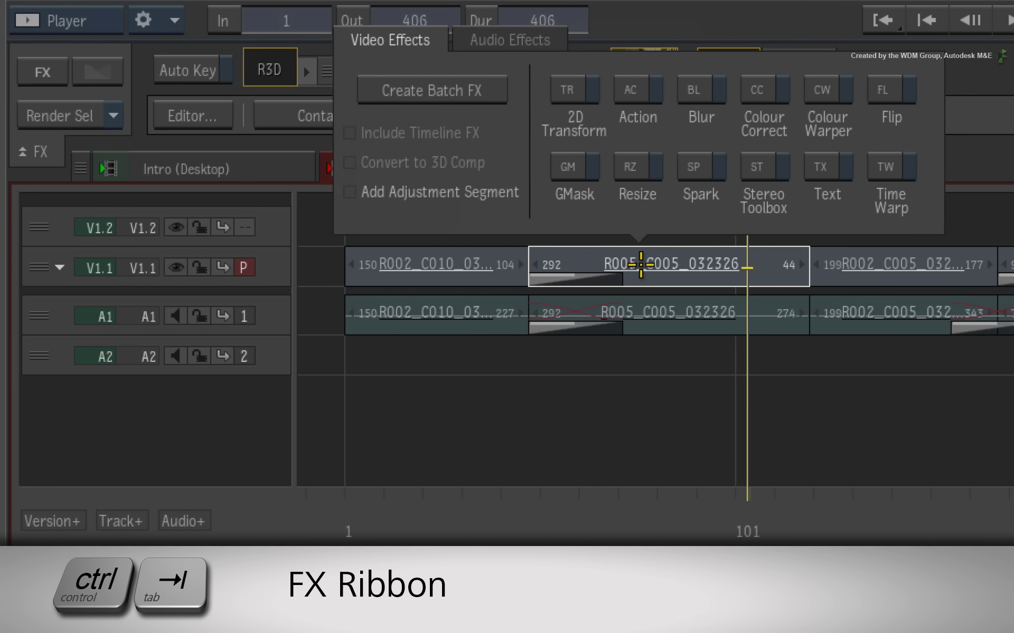
# Add a 2D Transform effect to the R005_C005_032326 segment with X and Y scale 54 and Y rotation -37°.
pyautogui.hotkey('ctrl', 'Tab')
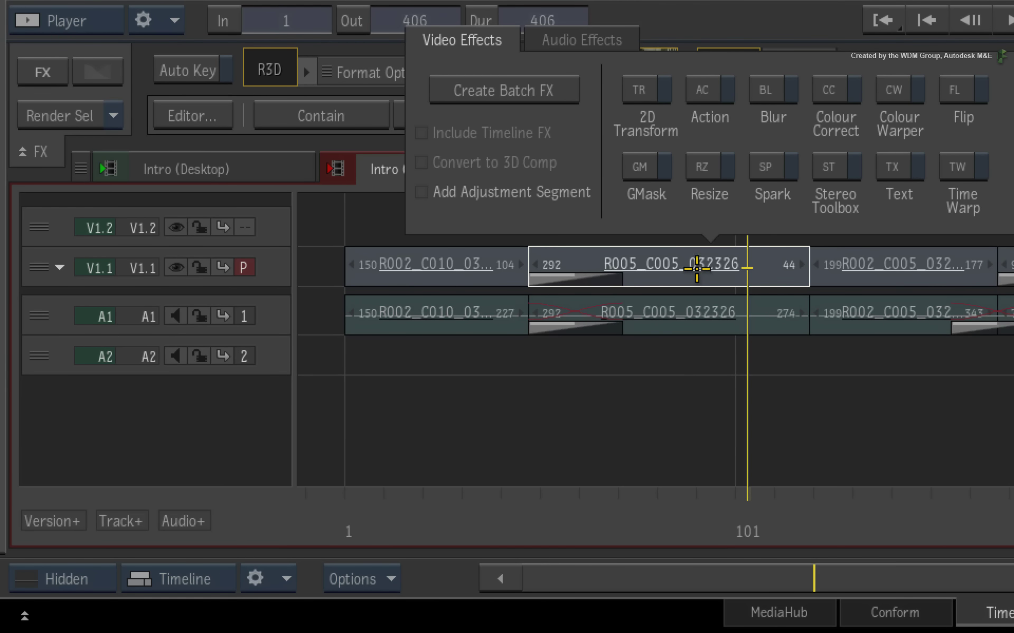
pyautogui.click(645, 92)
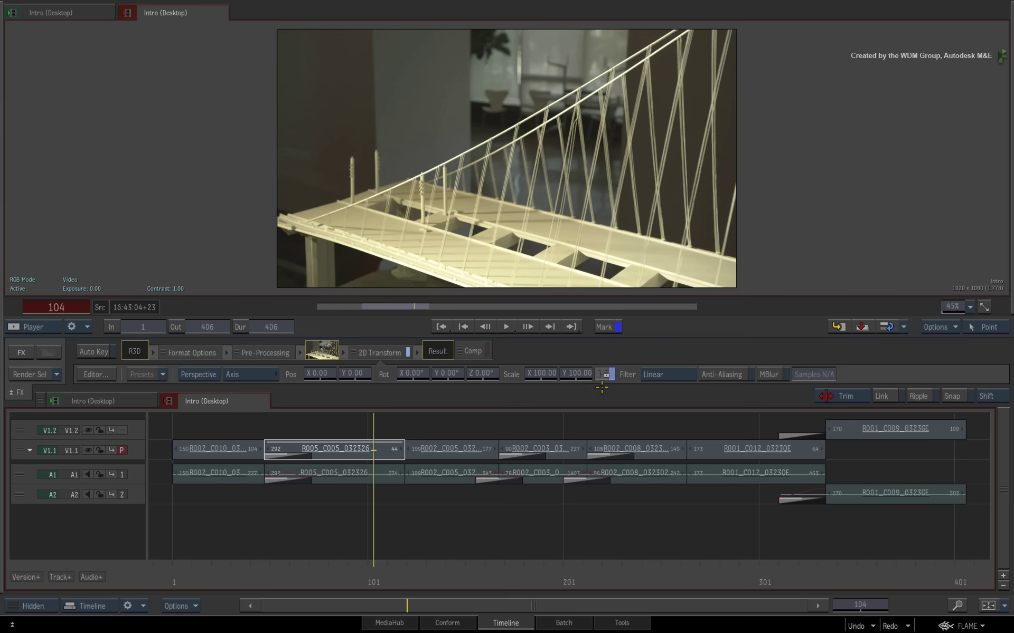
pyautogui.moveTo(581, 375); pyautogui.dragTo(552, 376)
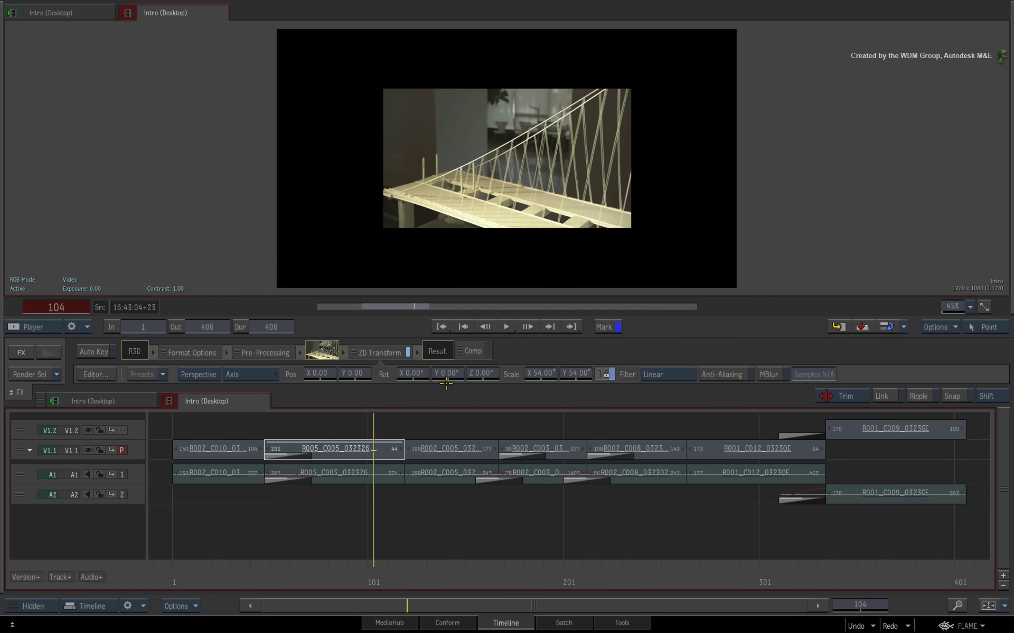
pyautogui.moveTo(449, 375); pyautogui.dragTo(417, 382)
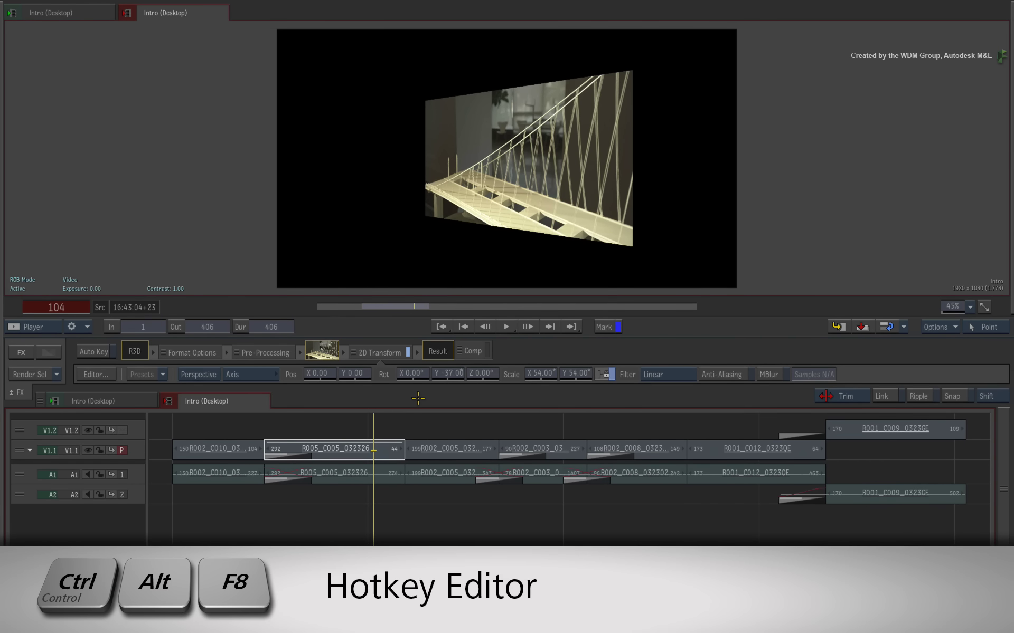
# Open the hotkey editor to view the keyboard shortcut list, and close it.
pyautogui.hotkey('ctrl', 'alt', 'F8')
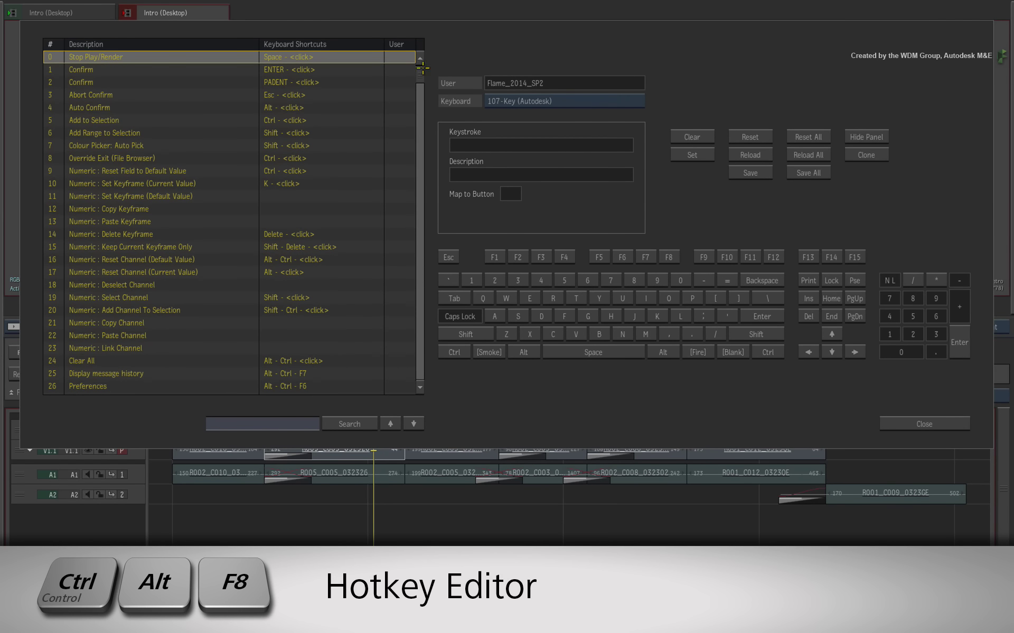
pyautogui.moveTo(423, 68); pyautogui.dragTo(400, 38)
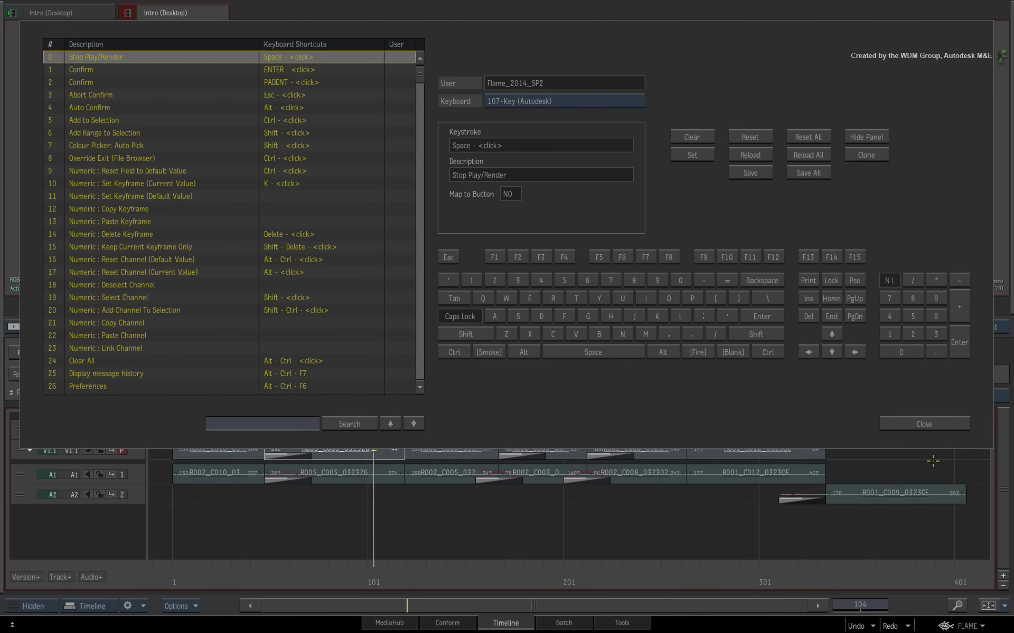
pyautogui.click(934, 426)
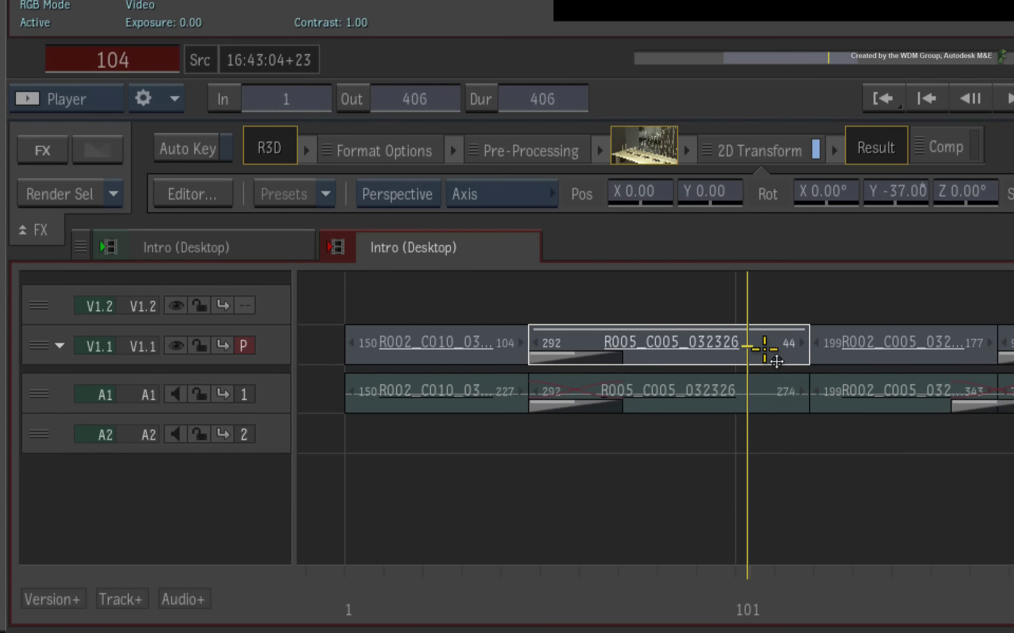
# Select the segment's 2D Transform effect and increase the height of track V1.1 to expose its effect label.
pyautogui.click(766, 148)
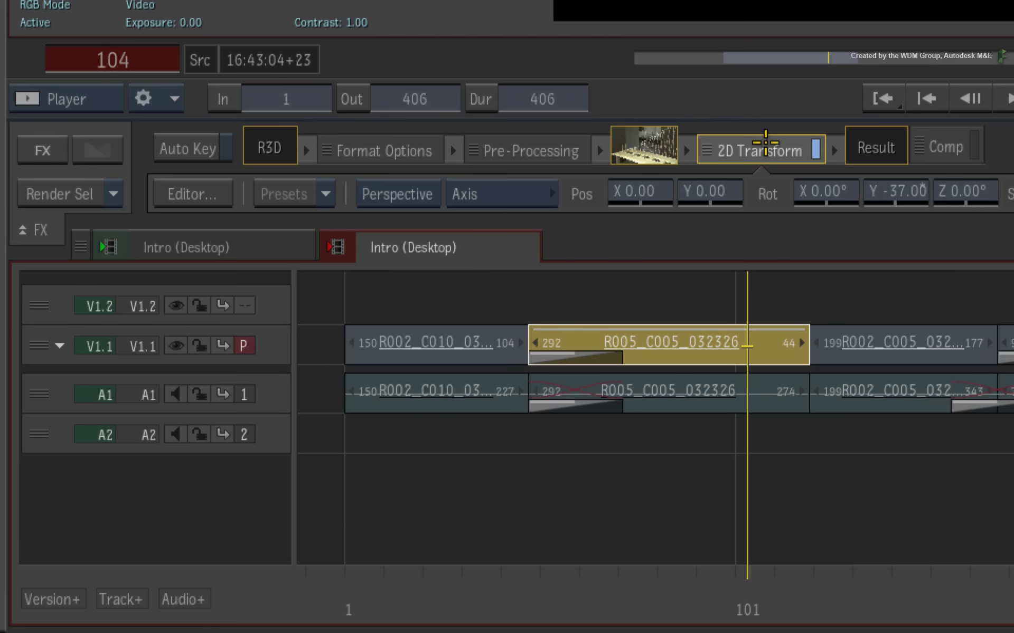
pyautogui.moveTo(228, 364); pyautogui.dragTo(229, 437)
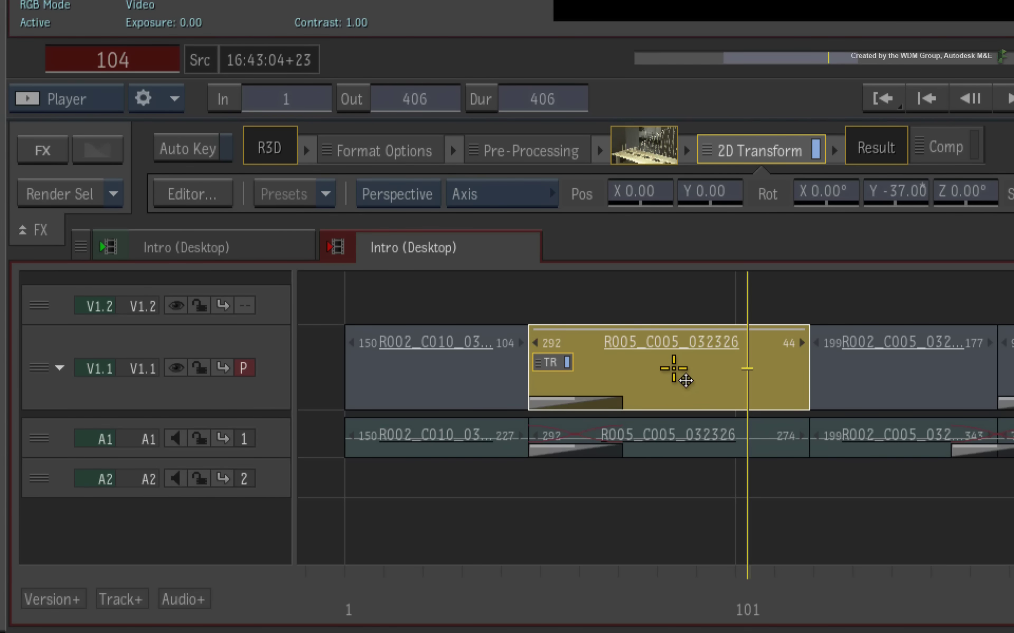
# Set the scale to 57 in the segment's full 2D Transform editor and return to the timeline.
pyautogui.doubleClick(676, 371)
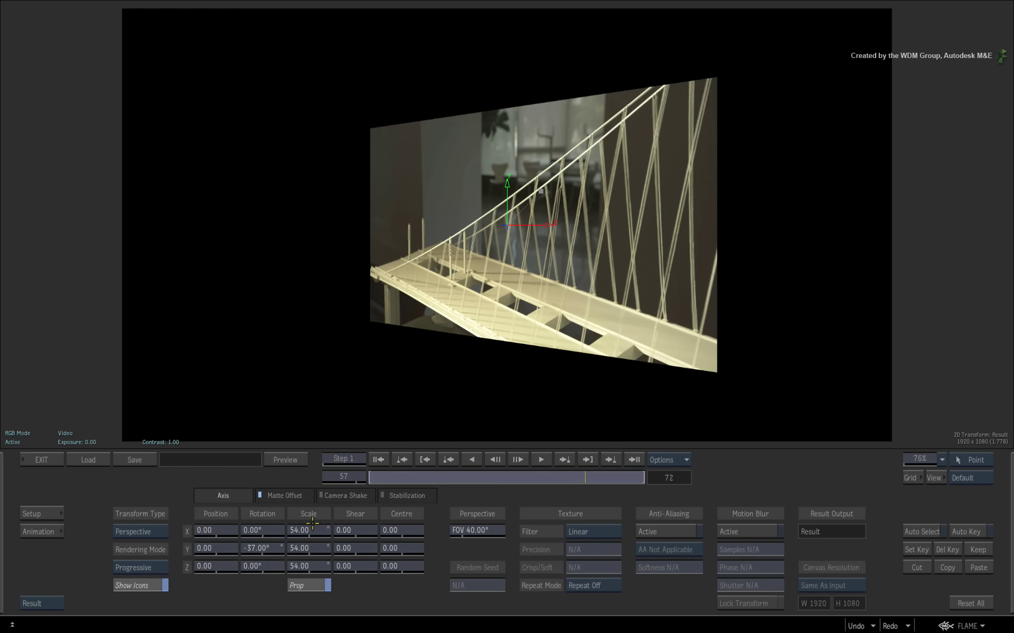
pyautogui.moveTo(312, 524); pyautogui.dragTo(320, 526)
pyautogui.click(56, 460)
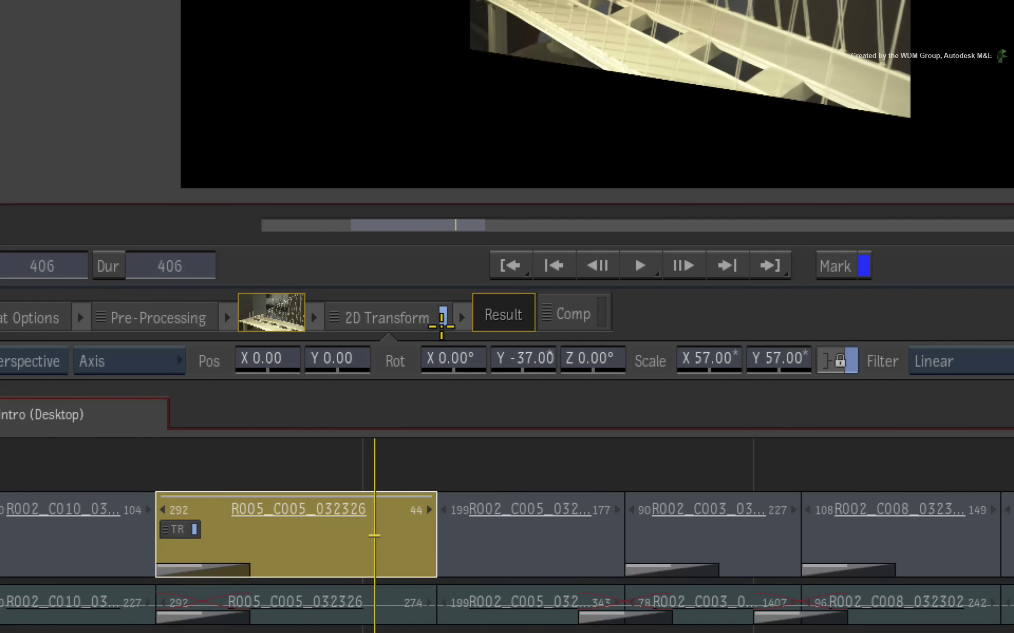
# Bypass the 2D Transform effect and re-enable it to compare the image with and without it.
pyautogui.click(443, 317)
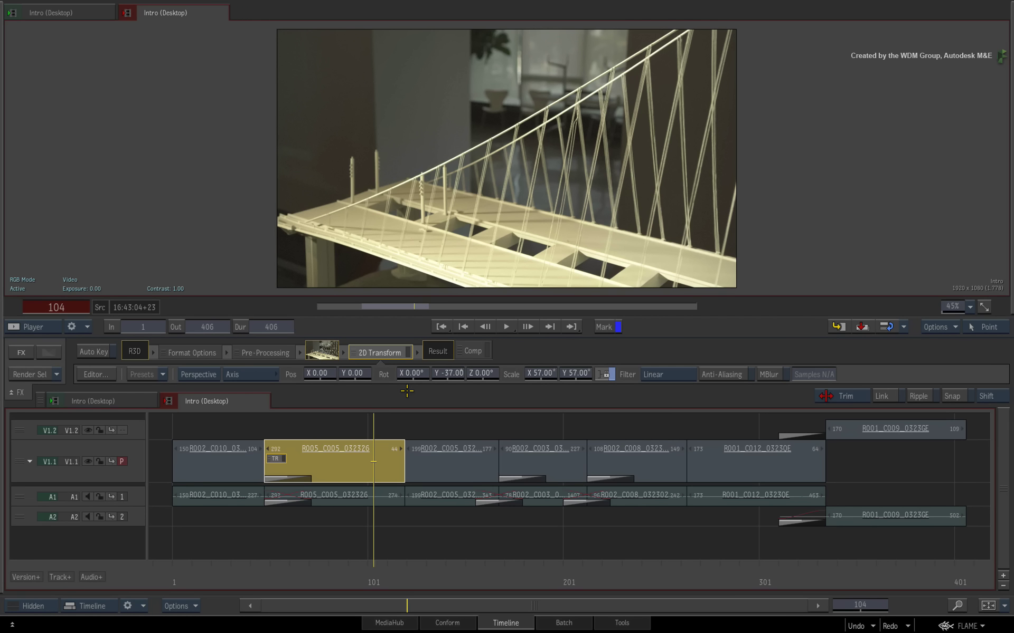
pyautogui.click(409, 353)
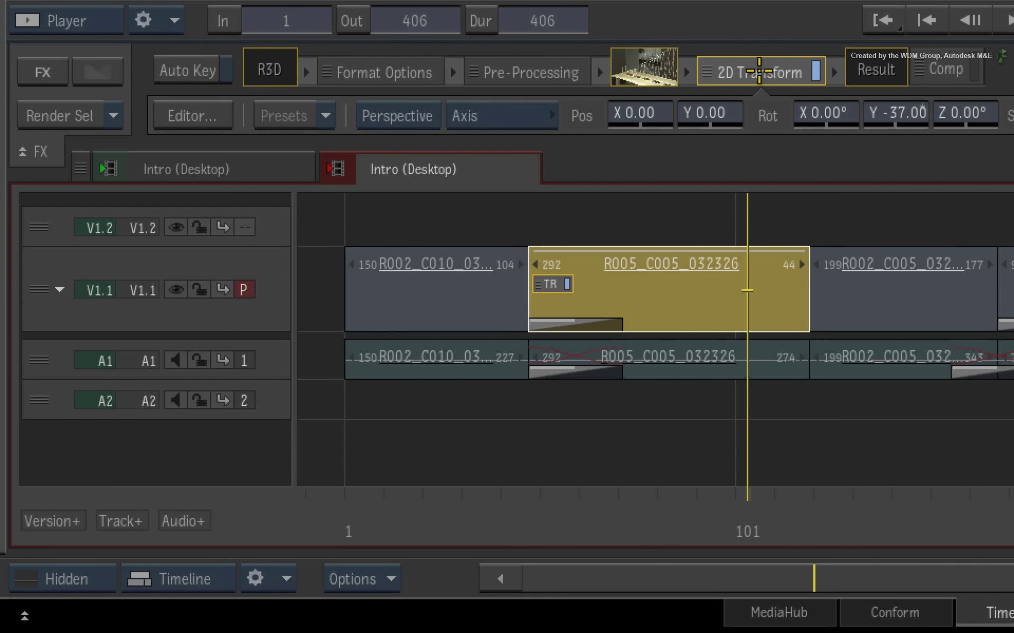
# Try removing the 2D Transform effect from the segment two different ways, undoing each removal.
pyautogui.moveTo(561, 292); pyautogui.dragTo(586, 631)
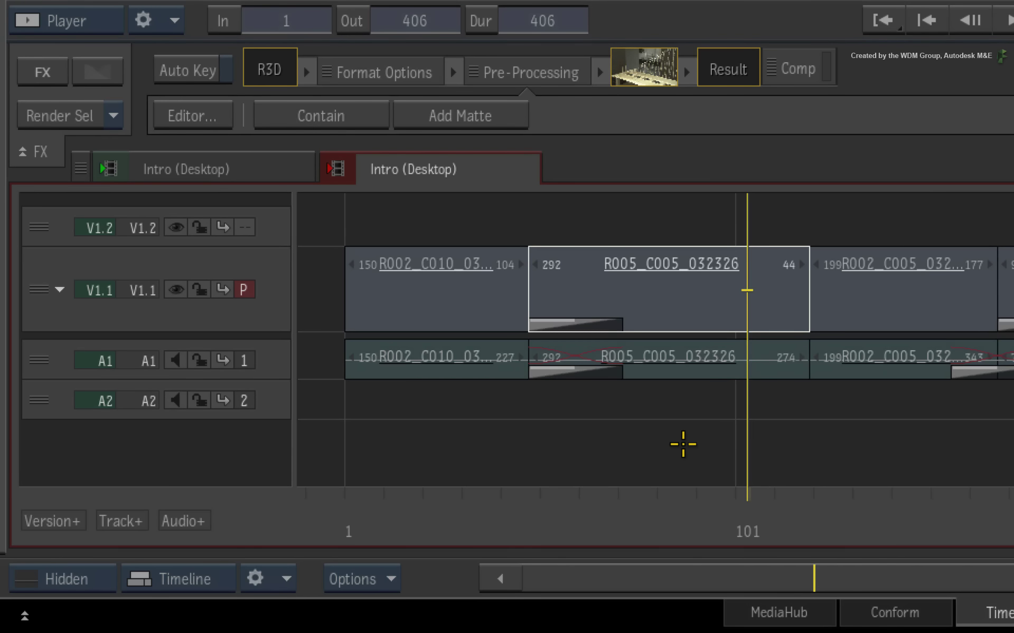
pyautogui.hotkey('ctrl', 'z')
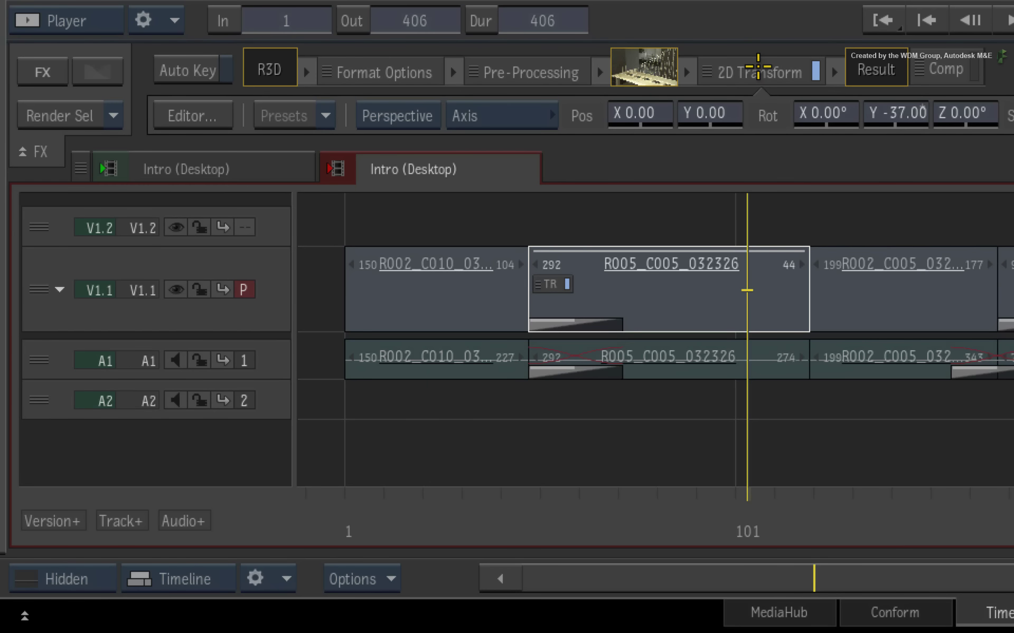
pyautogui.press('Delete')
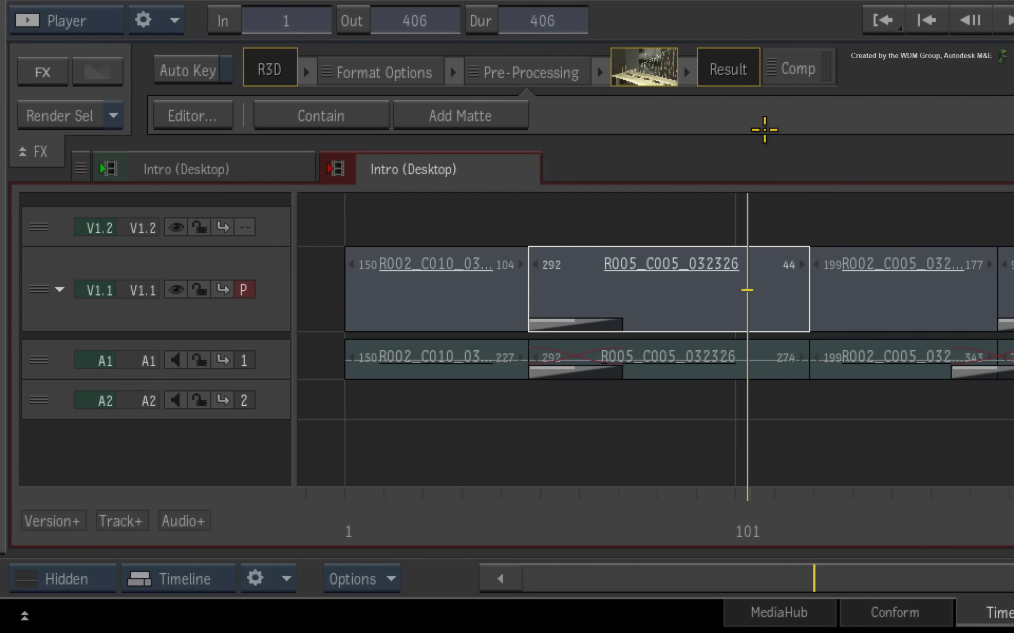
pyautogui.hotkey('ctrl', 'z')
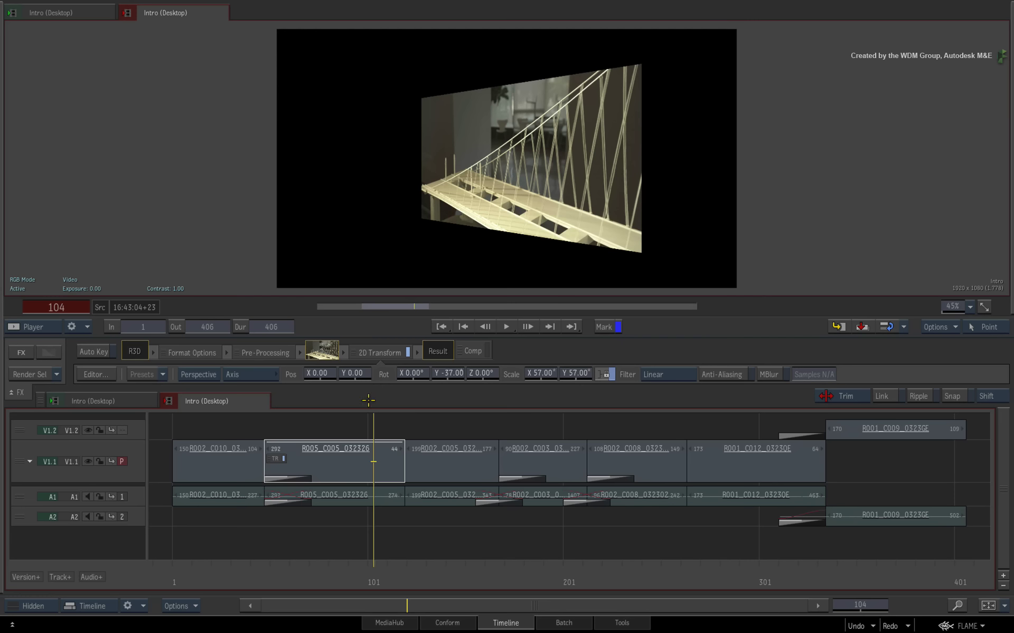
# Add a Gaussian Blur effect to the R005_C005_032326 segment with a width and height of 39.6.
pyautogui.click(342, 470)
pyautogui.rightClick(346, 463)
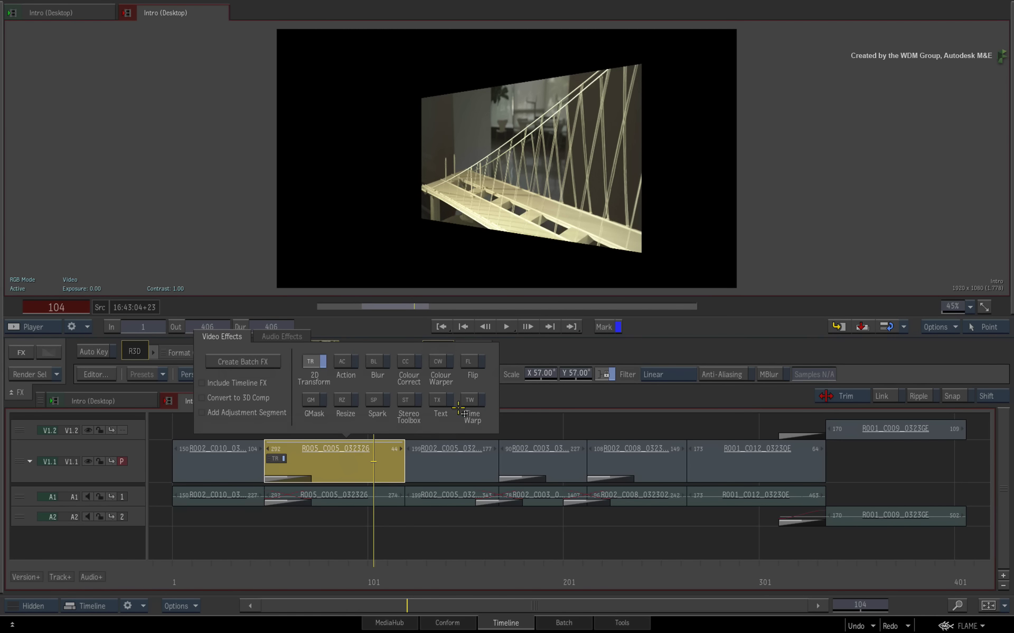
pyautogui.click(377, 364)
pyautogui.moveTo(295, 375); pyautogui.dragTo(469, 372)
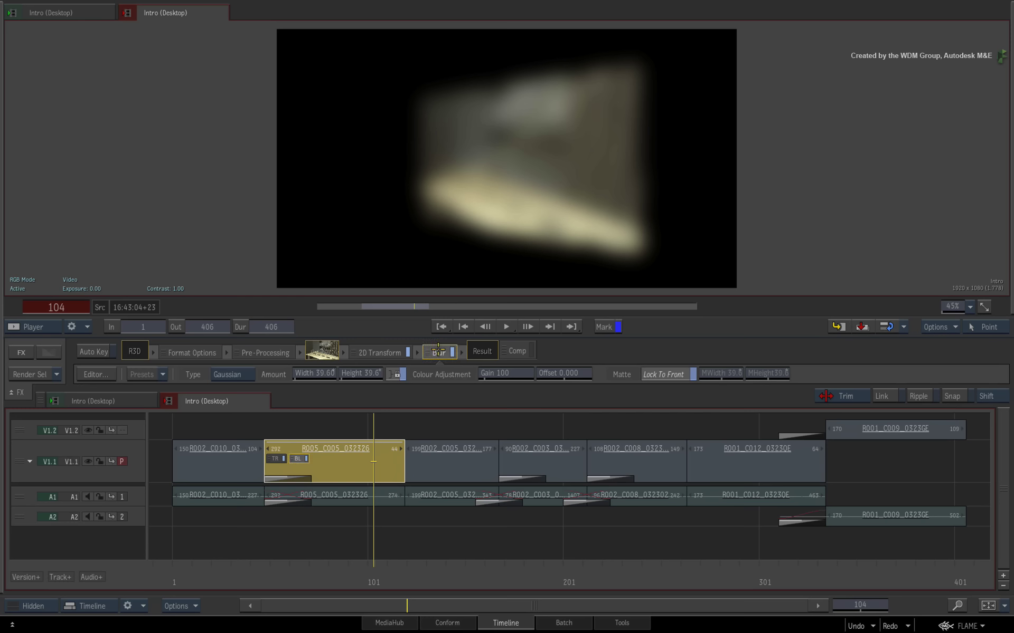
# Switch between the 2D Transform and Blur effects to examine the quick settings of each.
pyautogui.click(388, 353)
pyautogui.click(438, 353)
pyautogui.click(379, 353)
pyautogui.click(436, 351)
pyautogui.click(379, 352)
pyautogui.click(436, 353)
pyautogui.click(378, 352)
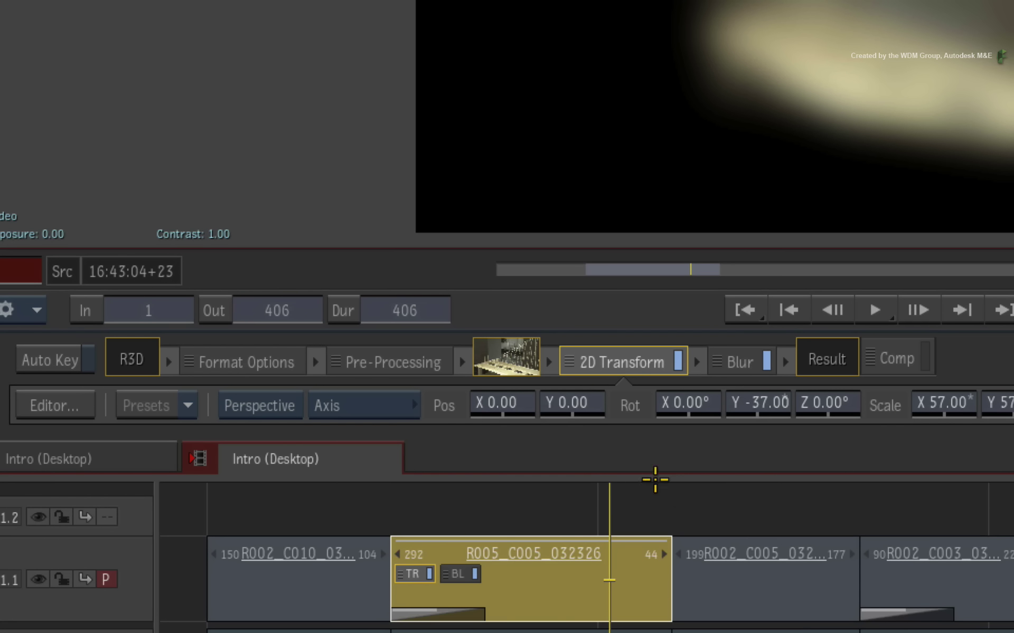
# Reorder the segment's effects to compare both orders, ending with Blur before the 2D Transform.
pyautogui.moveTo(605, 362); pyautogui.dragTo(786, 360)
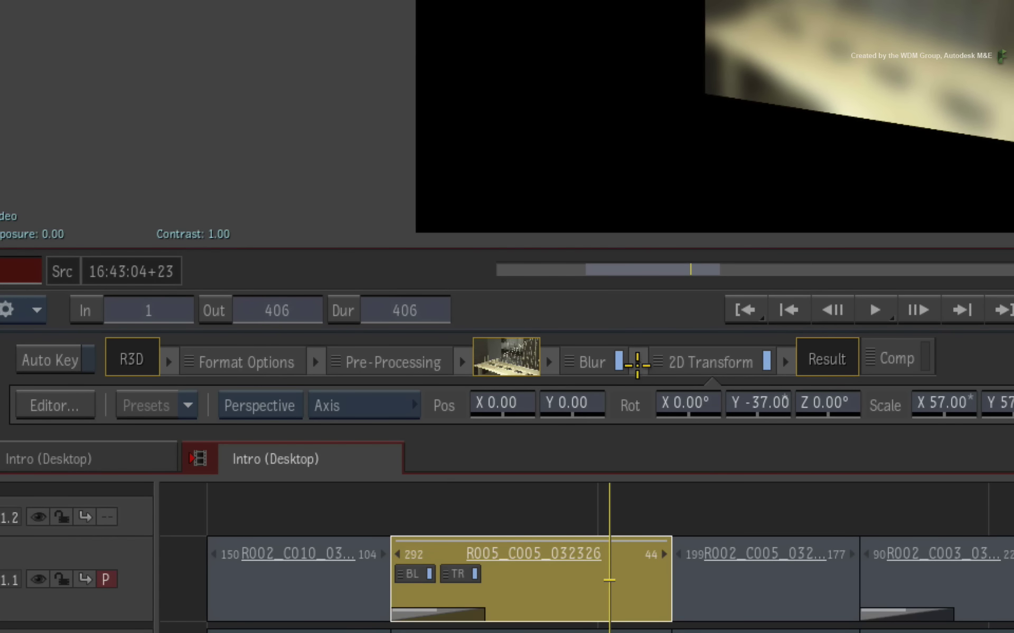
pyautogui.moveTo(680, 362); pyautogui.dragTo(619, 374)
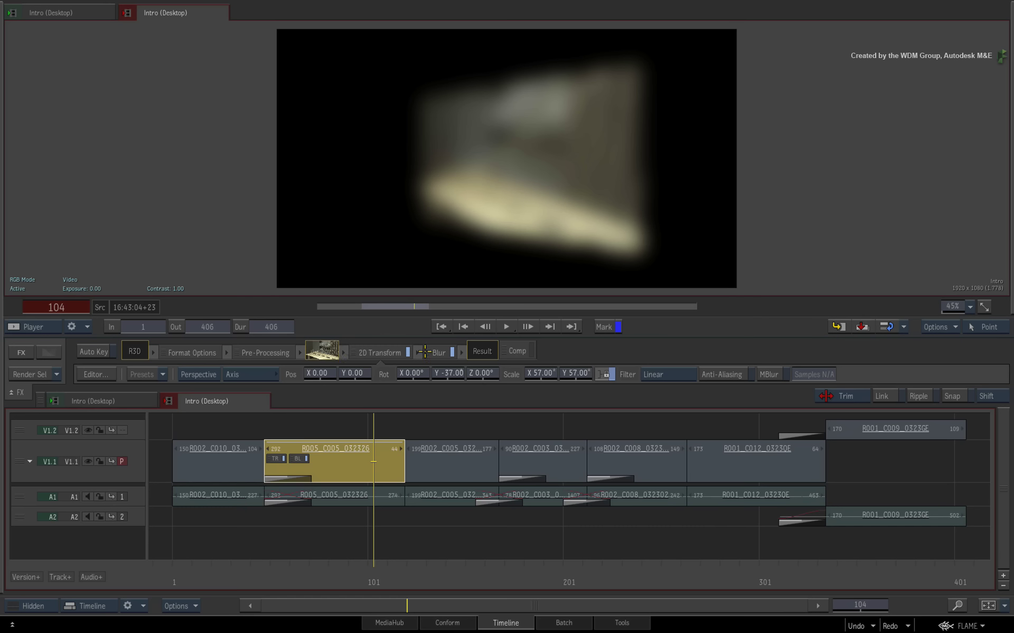
pyautogui.moveTo(427, 351); pyautogui.dragTo(345, 352)
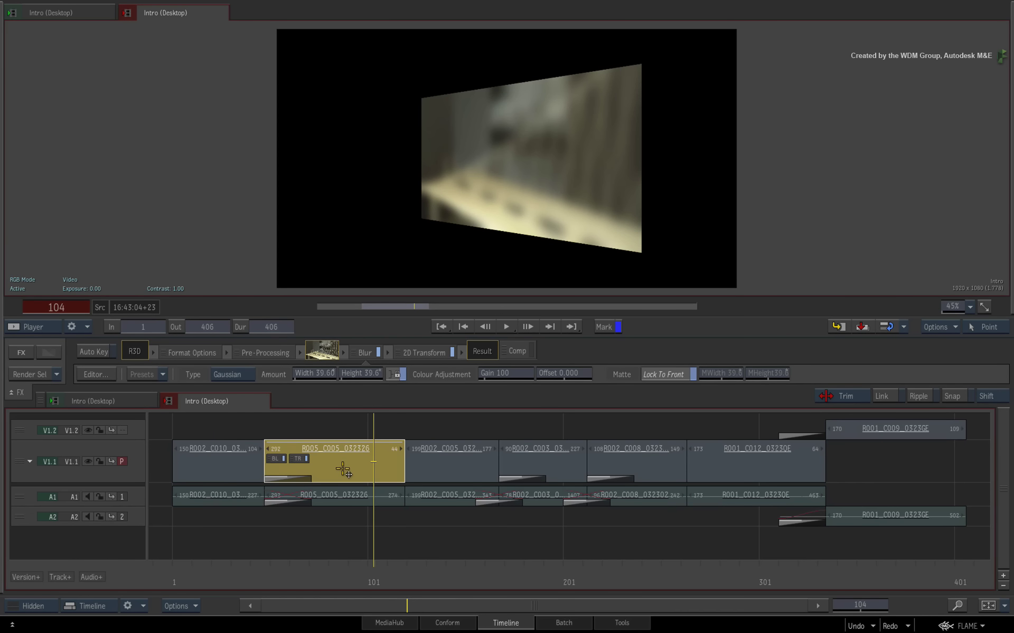
# Try applying the Blur and 2D Transform effects together to the four segments following R005_C005_032326 on track V1.1.
pyautogui.keyDown('ctrl'); pyautogui.click(467, 465); pyautogui.keyUp('ctrl')
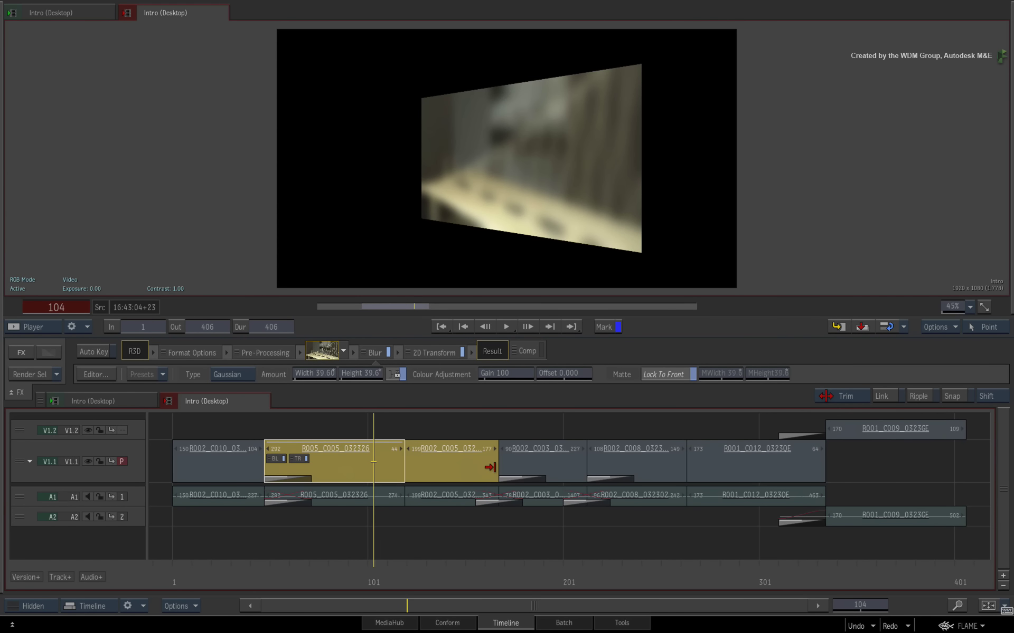
pyautogui.keyDown('ctrl'); pyautogui.click(575, 468); pyautogui.keyUp('ctrl')
pyautogui.keyDown('ctrl'); pyautogui.click(678, 470); pyautogui.keyUp('ctrl')
pyautogui.keyDown('ctrl'); pyautogui.click(729, 471); pyautogui.keyUp('ctrl')
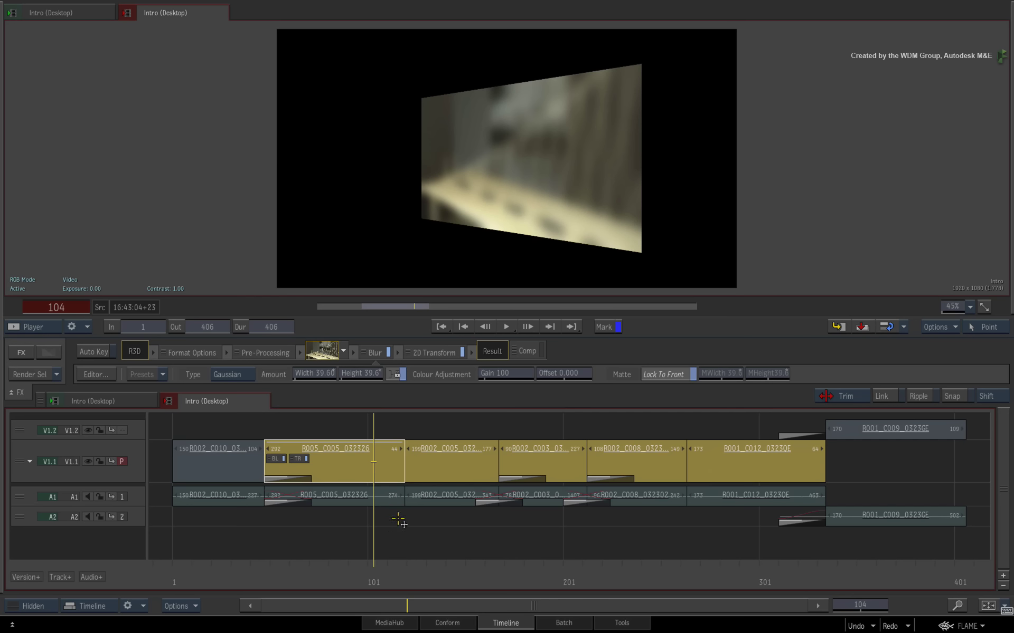
pyautogui.click(364, 353)
pyautogui.click(415, 352)
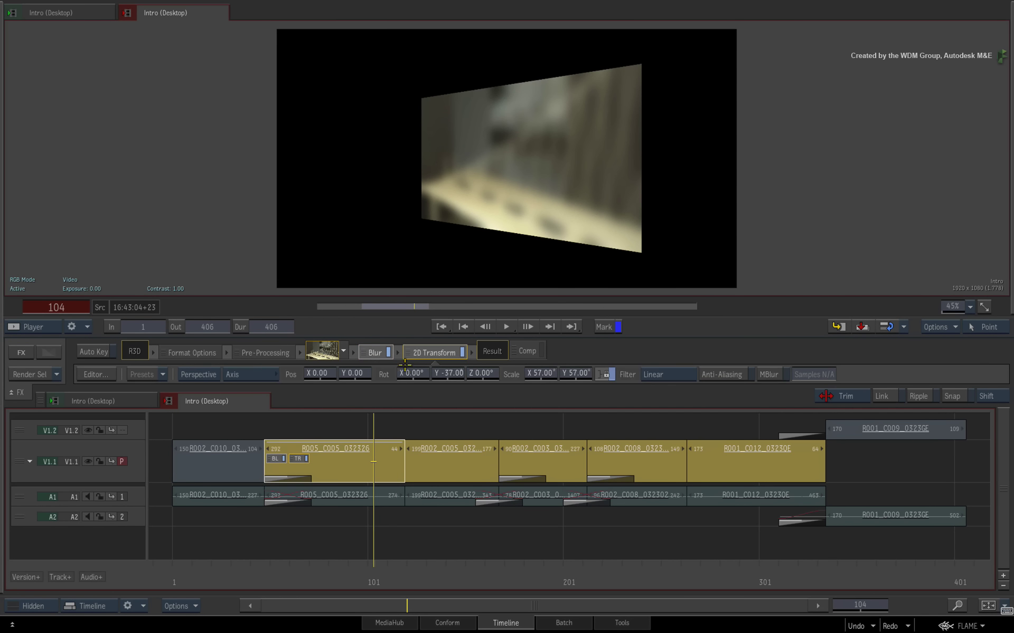
pyautogui.moveTo(368, 353); pyautogui.dragTo(533, 456)
pyautogui.moveTo(349, 573); pyautogui.dragTo(371, 527)
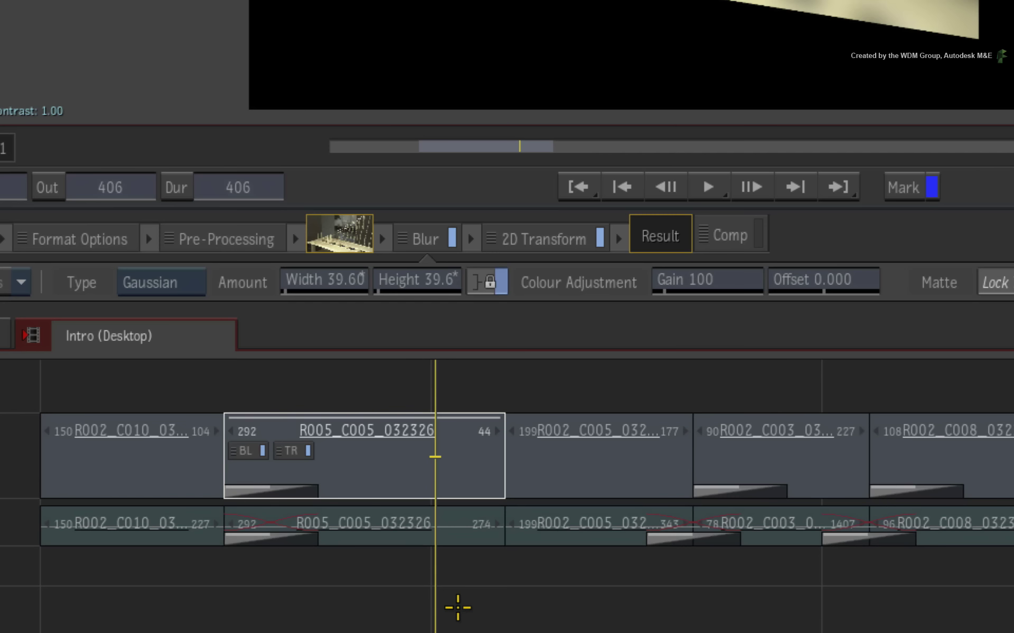
# Copy the Blur effect from the R005_C005_032326 segment onto the R002_C003 segment on track V1.1.
pyautogui.moveTo(365, 353); pyautogui.dragTo(492, 421)
pyautogui.moveTo(678, 376); pyautogui.dragTo(786, 468)
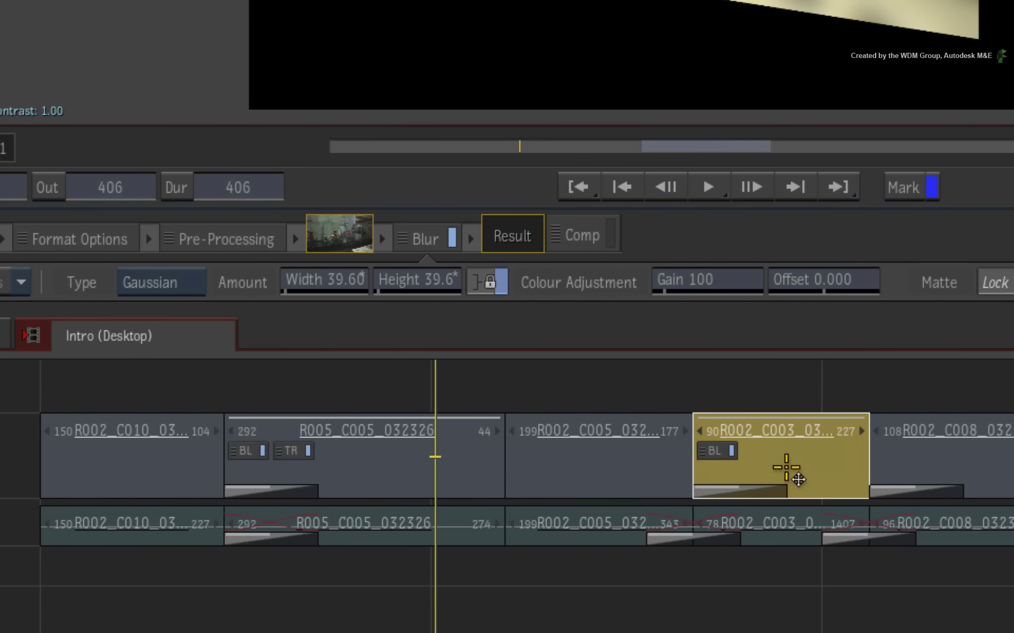
# Park the positioner at frame 78 and set the R005_C005_032326 segment's 2D Transform Y rotation to 17°.
pyautogui.moveTo(554, 561); pyautogui.dragTo(322, 573)
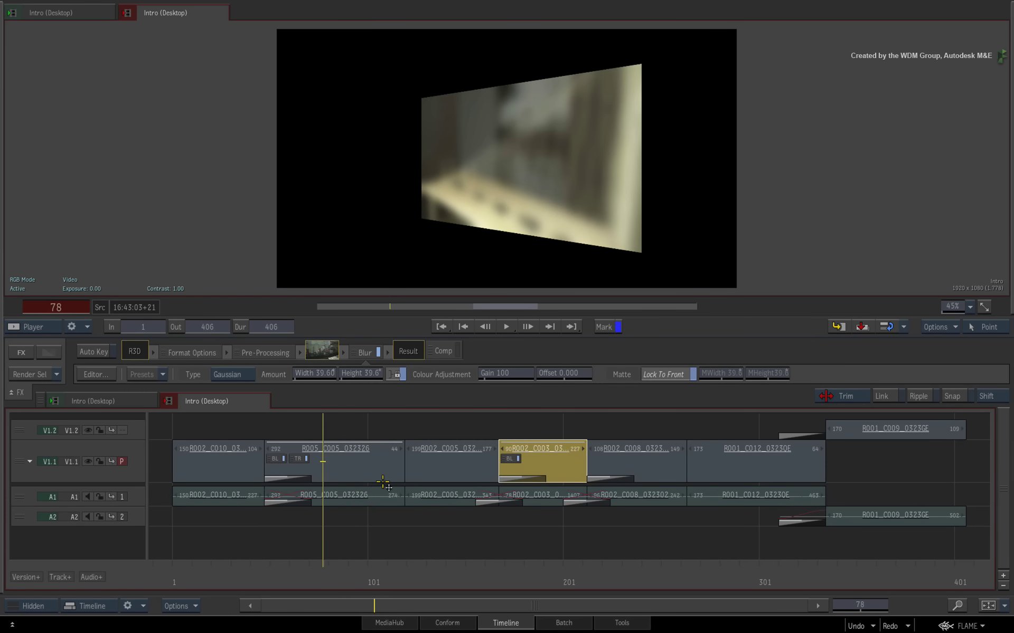
pyautogui.click(381, 474)
pyautogui.click(416, 352)
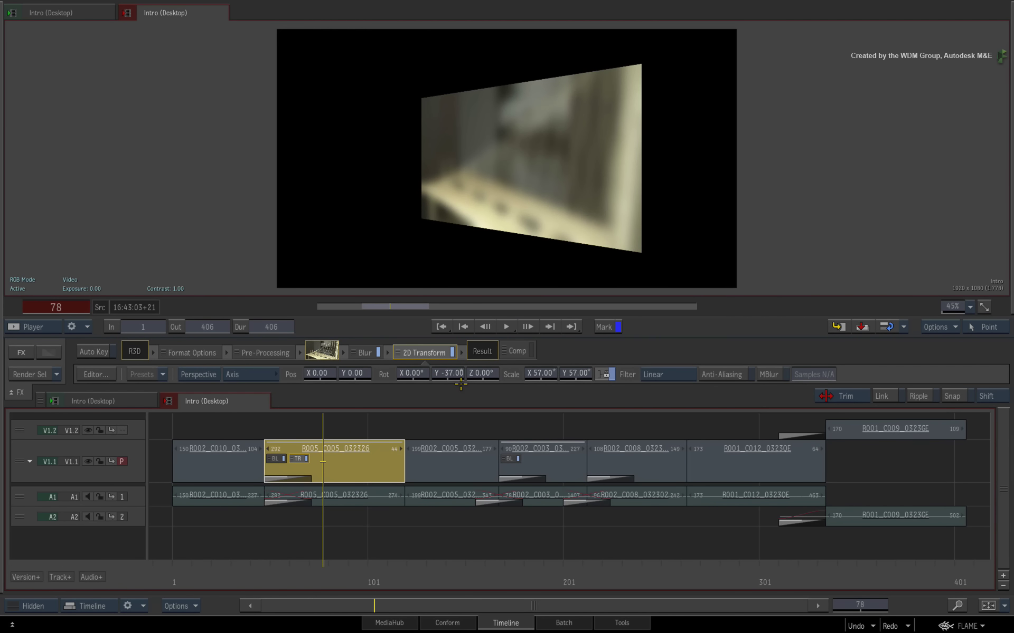
pyautogui.moveTo(434, 375); pyautogui.dragTo(442, 398)
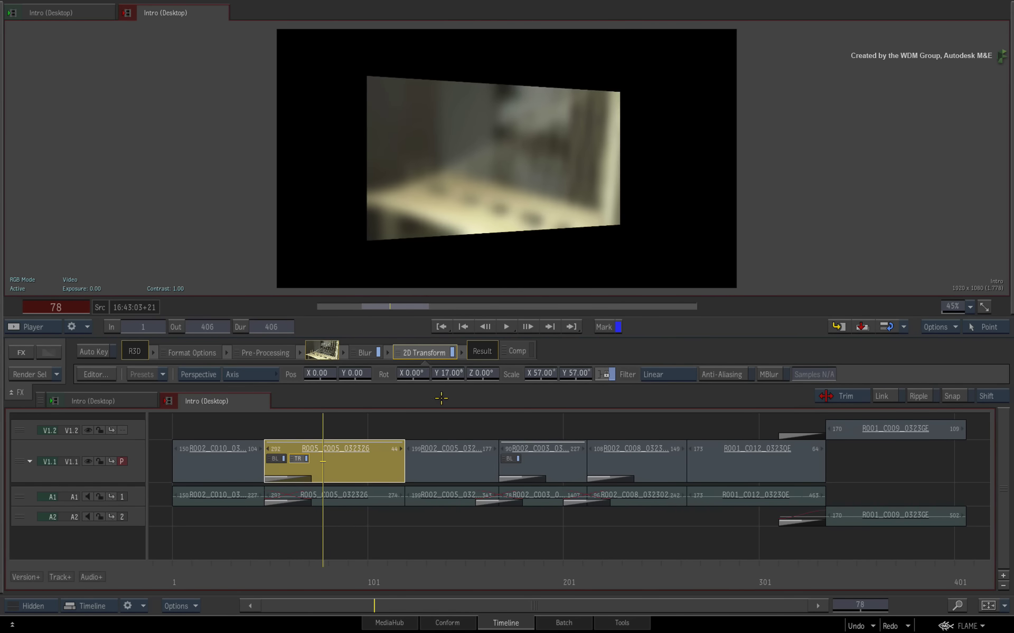
# Adjust the 2D Transform's Y rotation while Blur is placed after it, and return Blur to the first position.
pyautogui.moveTo(352, 352); pyautogui.dragTo(460, 352)
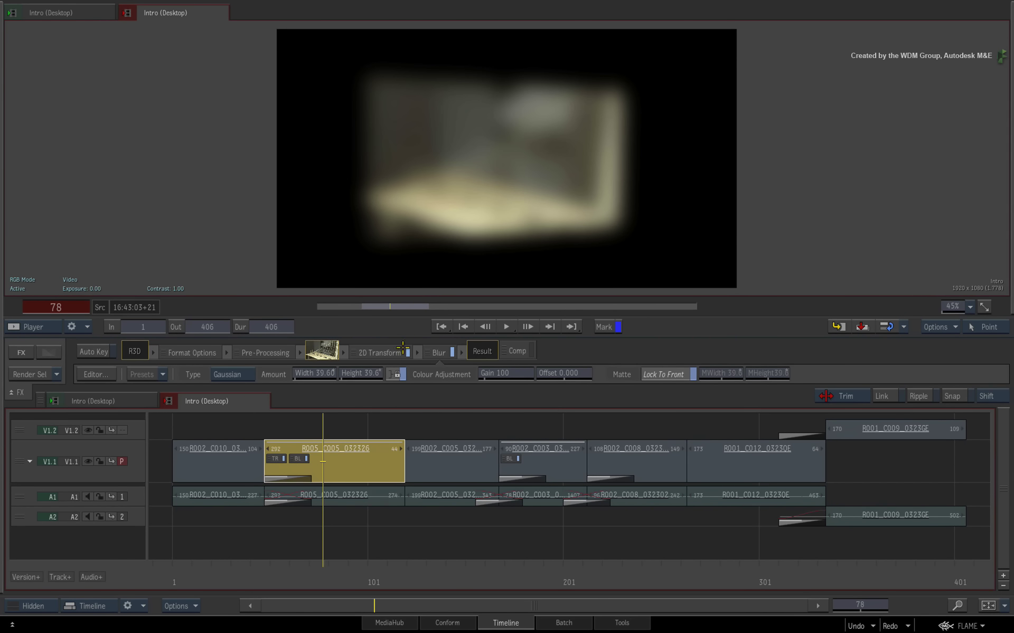
pyautogui.click(381, 350)
pyautogui.moveTo(455, 375); pyautogui.dragTo(338, 359)
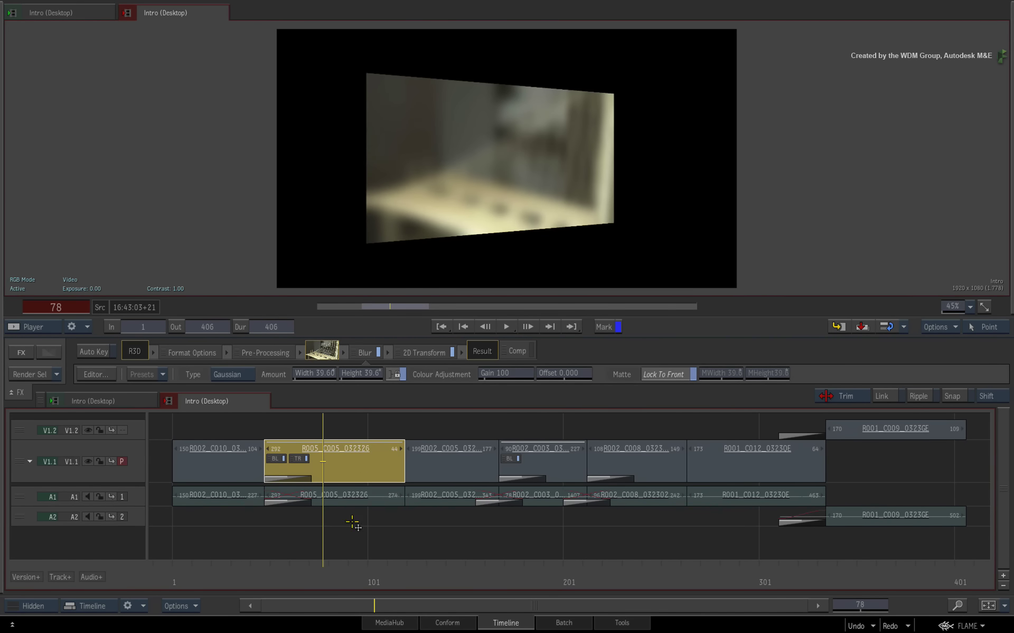